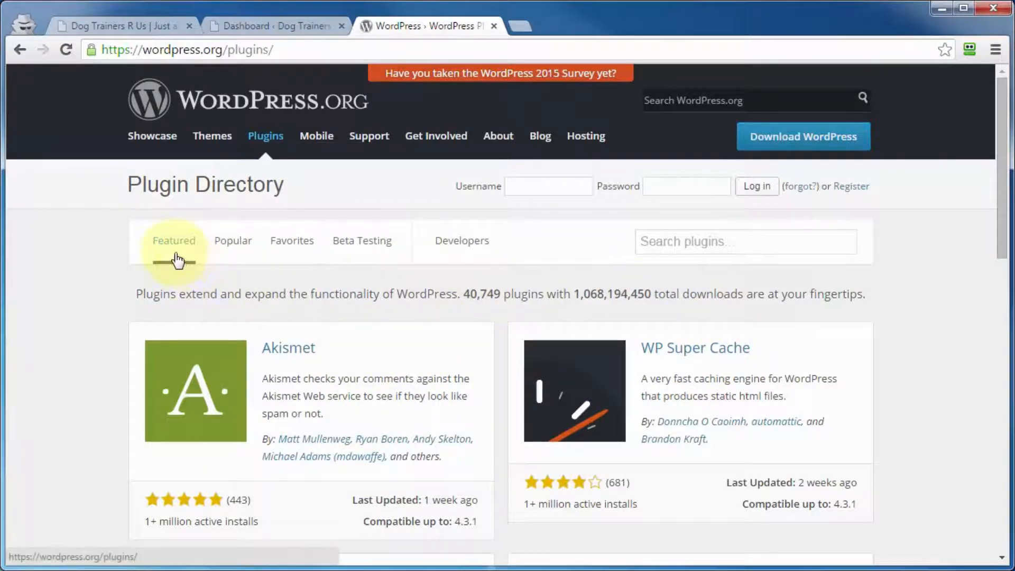
Browse the Featured, Popular and Favorites listings in the WordPress.org Plugin Directory
scroll(177, 262, down, 4)
scroll(172, 255, up, 4)
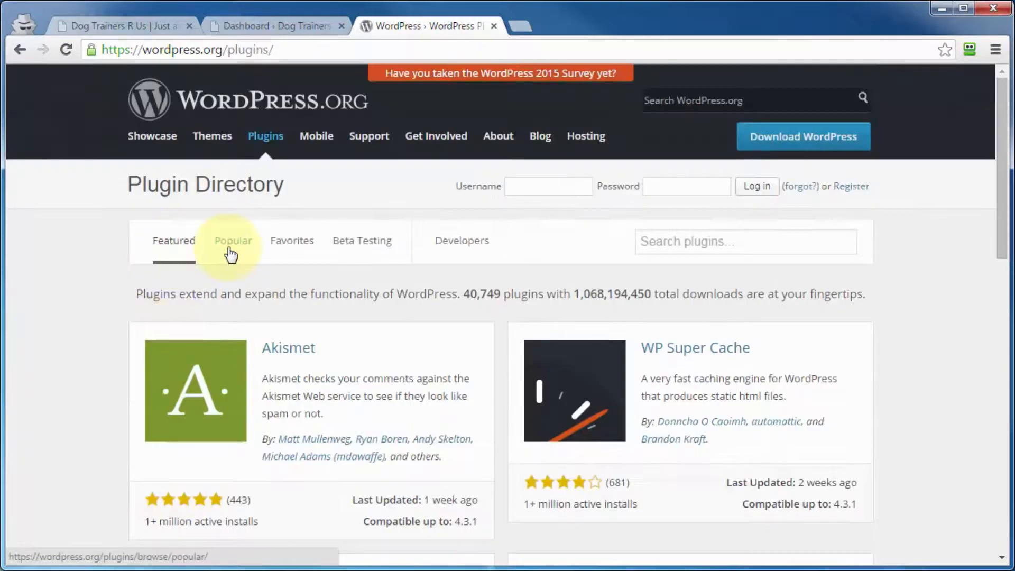
click(228, 247)
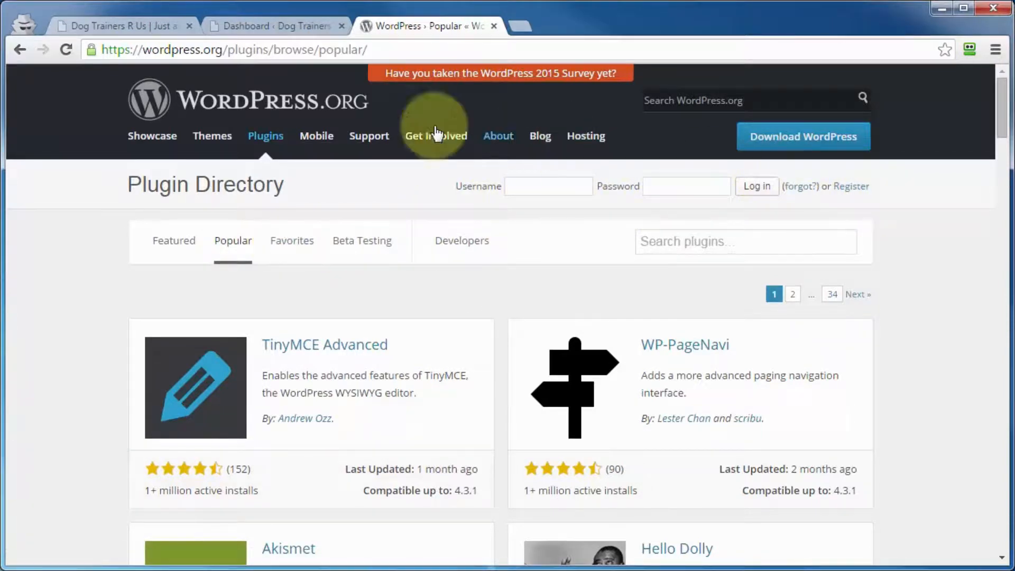
click(292, 257)
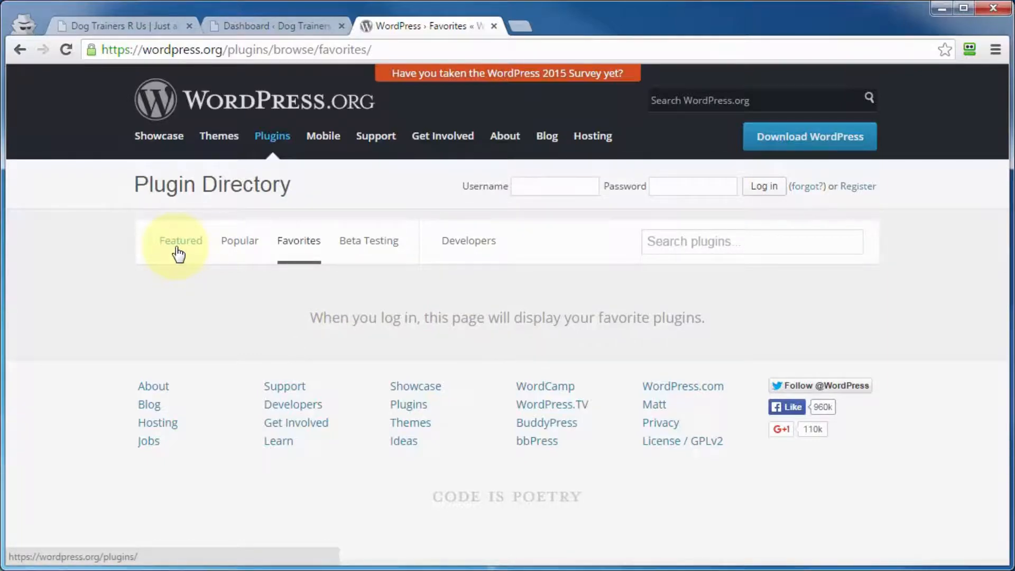
click(235, 248)
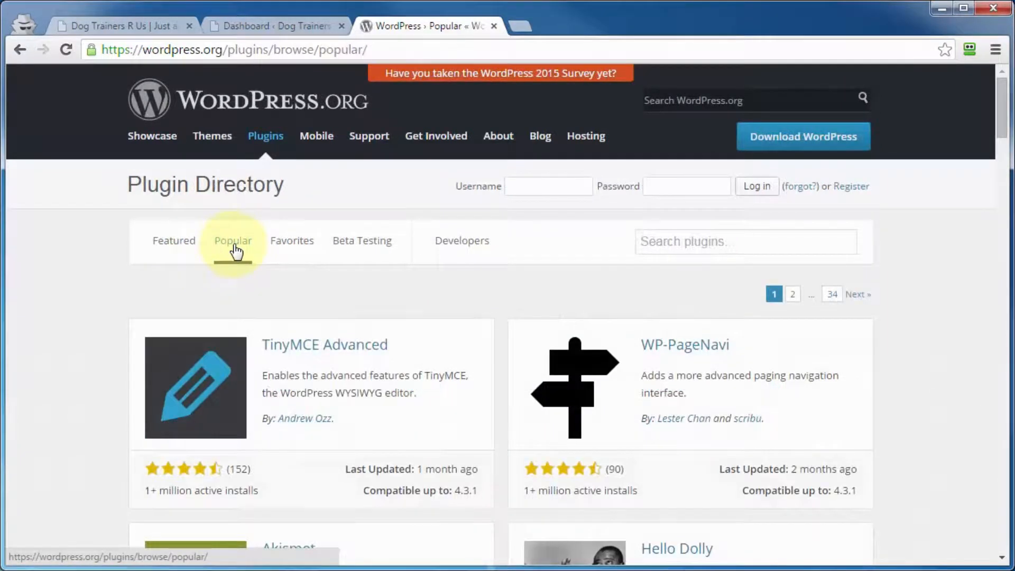
Open Akismet's page from the popular plugins and review its description, version compatibility, install count and ratings
scroll(333, 323, down, 5)
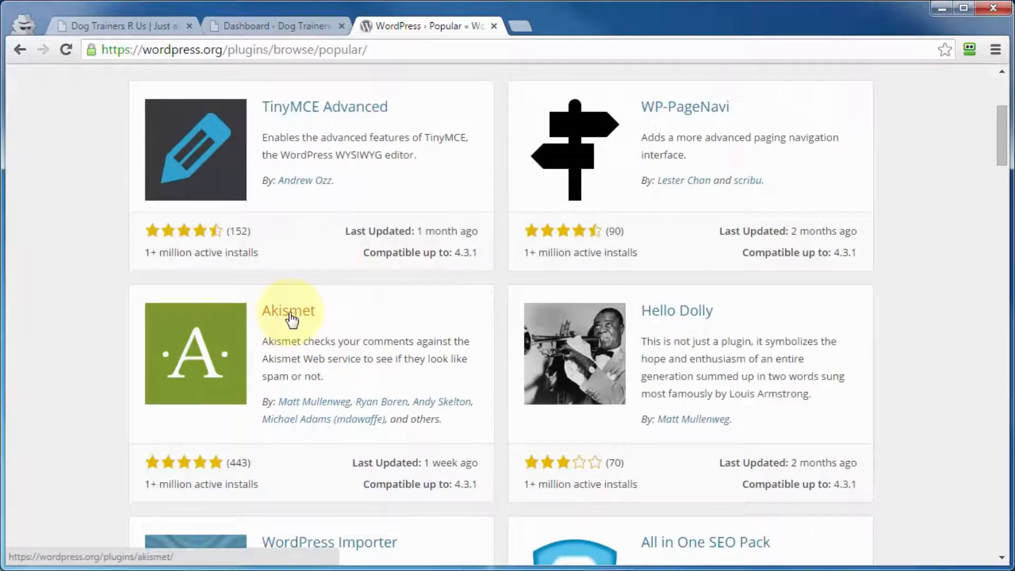
click(289, 313)
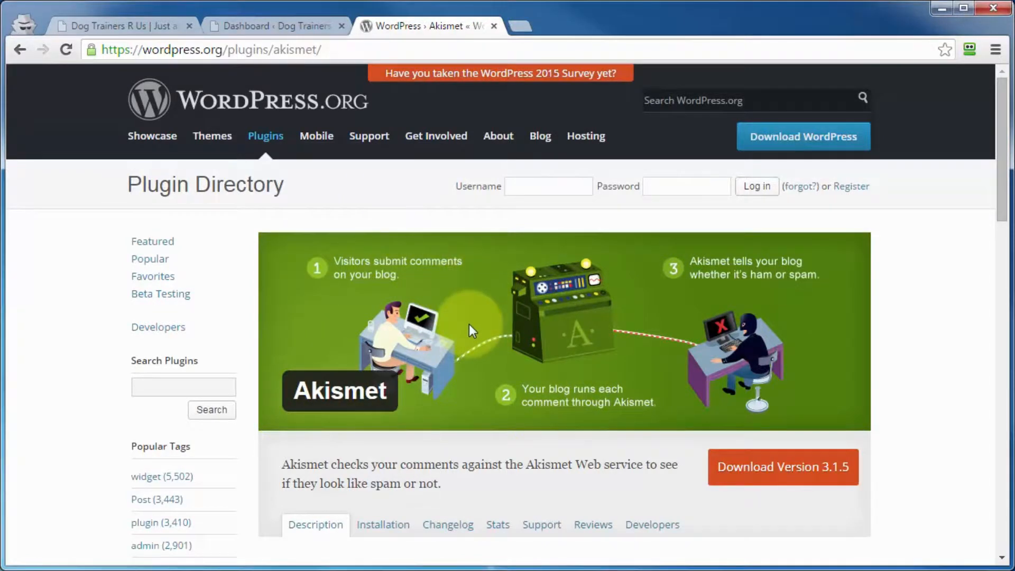
scroll(471, 328, down, 2)
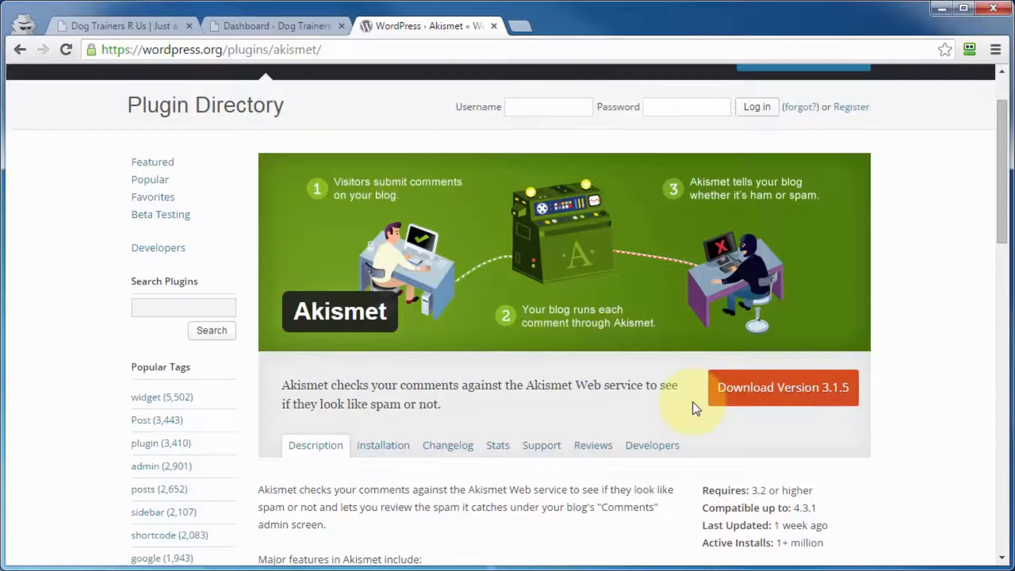
scroll(476, 402, down, 1)
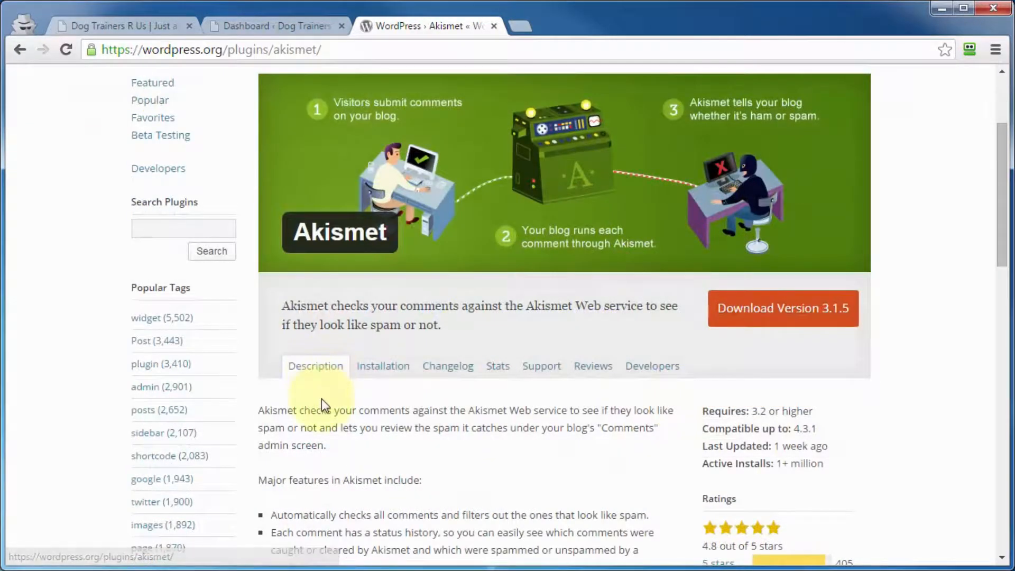
scroll(322, 407, down, 2)
scroll(324, 410, up, 1)
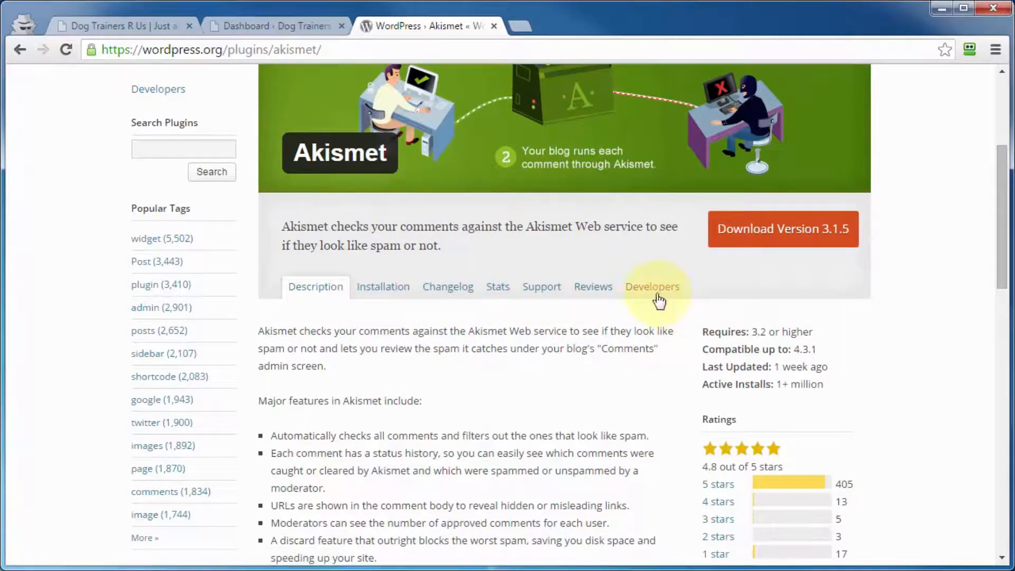
scroll(554, 390, down, 2)
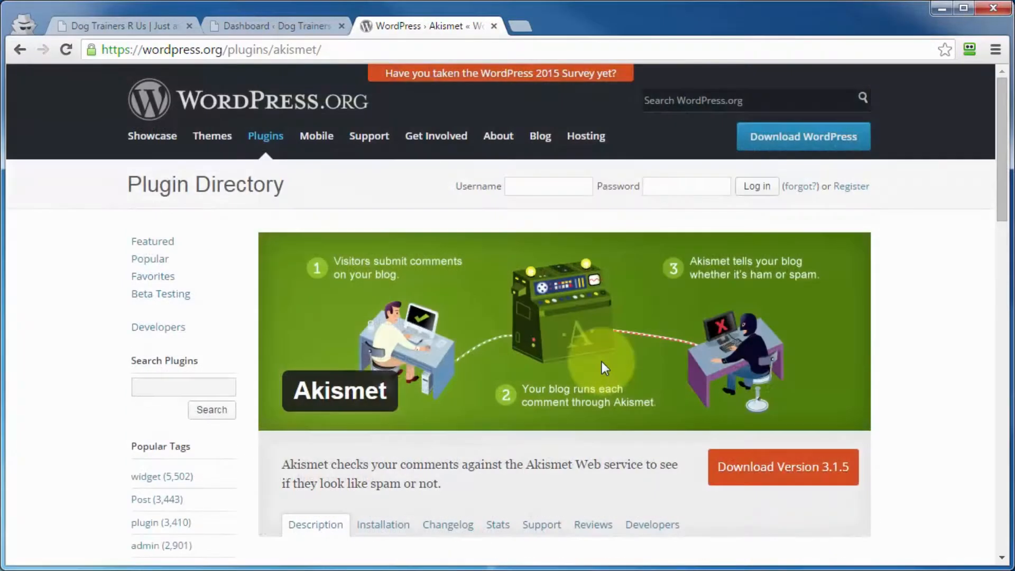
mouse_move(347, 142)
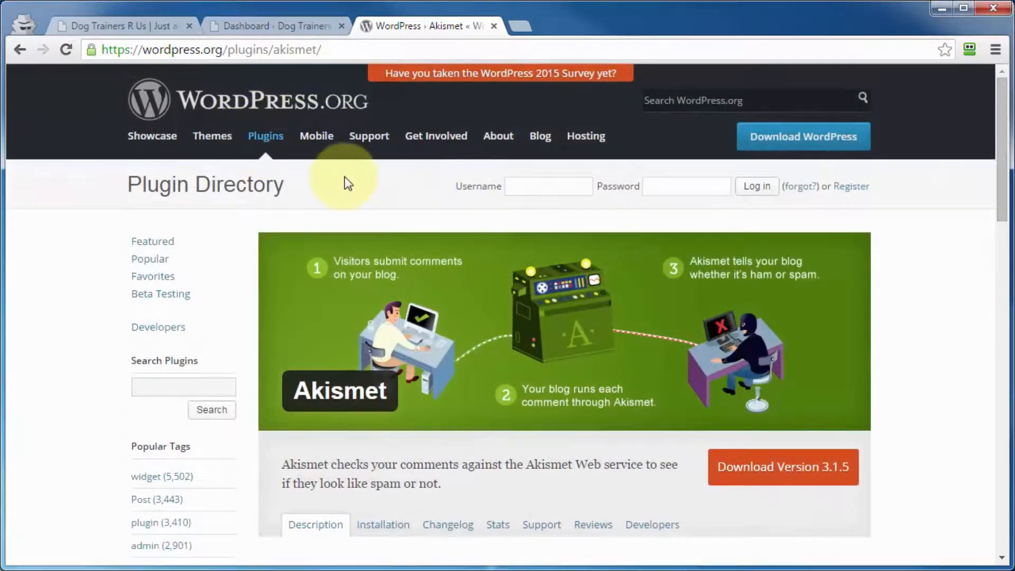
Switch to the Dog Trainers R Us dashboard and go through its installed plugins to the Add Plugins page
click(261, 26)
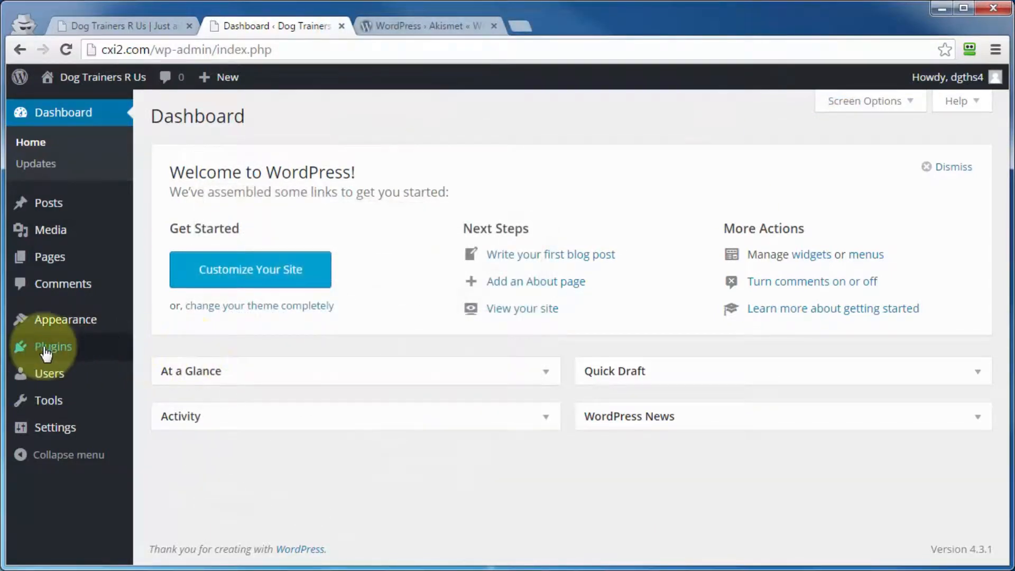
mouse_move(45, 350)
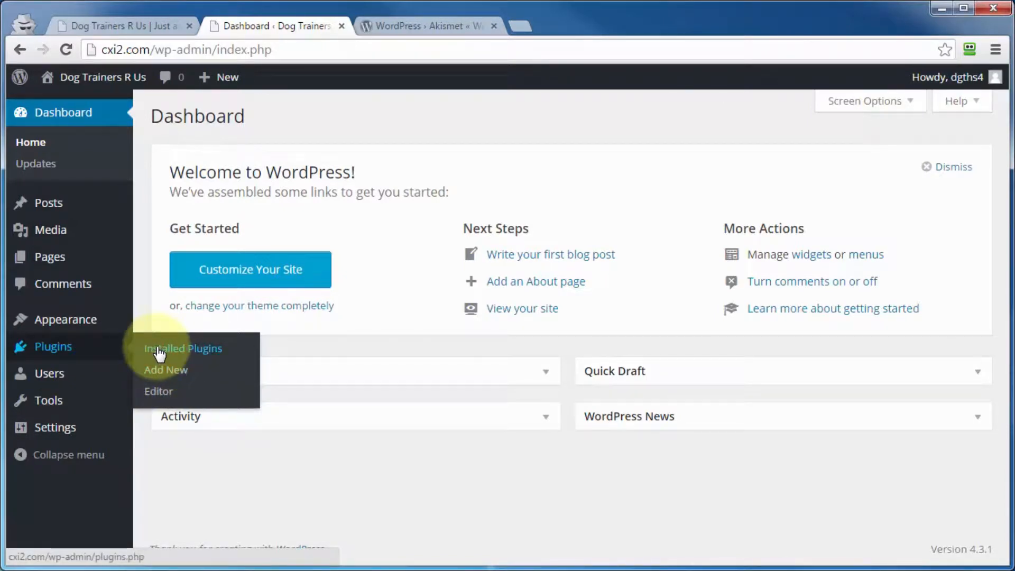
click(160, 350)
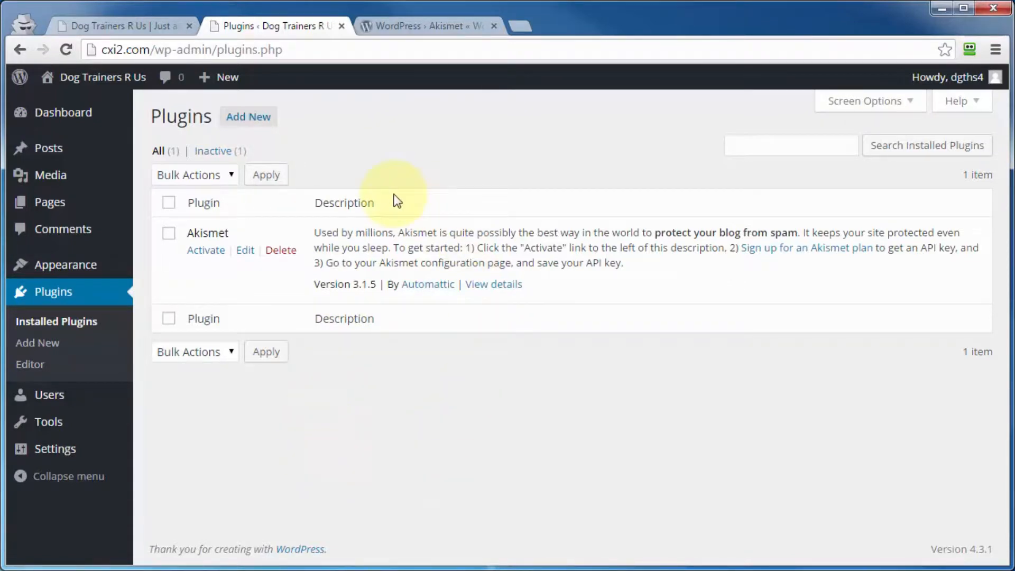
click(247, 117)
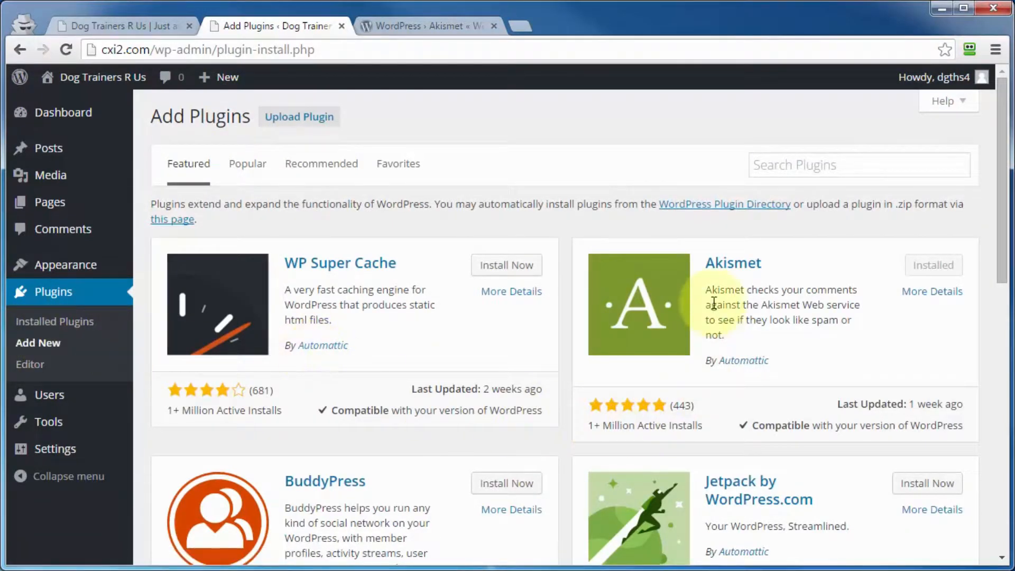
Compare the WordPress.org Plugin Directory with the site's Add Plugins page, viewing its Favorites and Featured listings
click(407, 26)
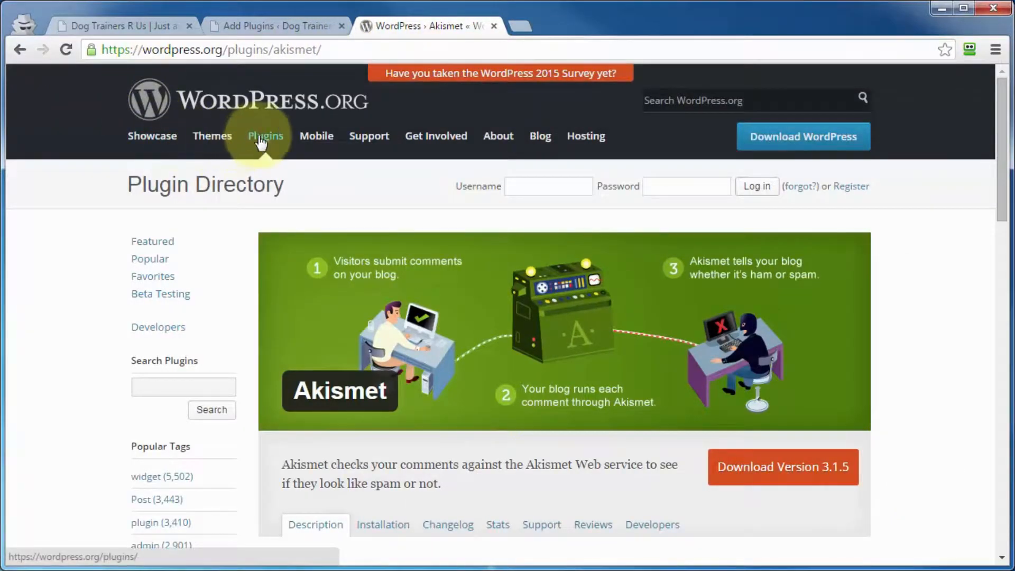
click(265, 136)
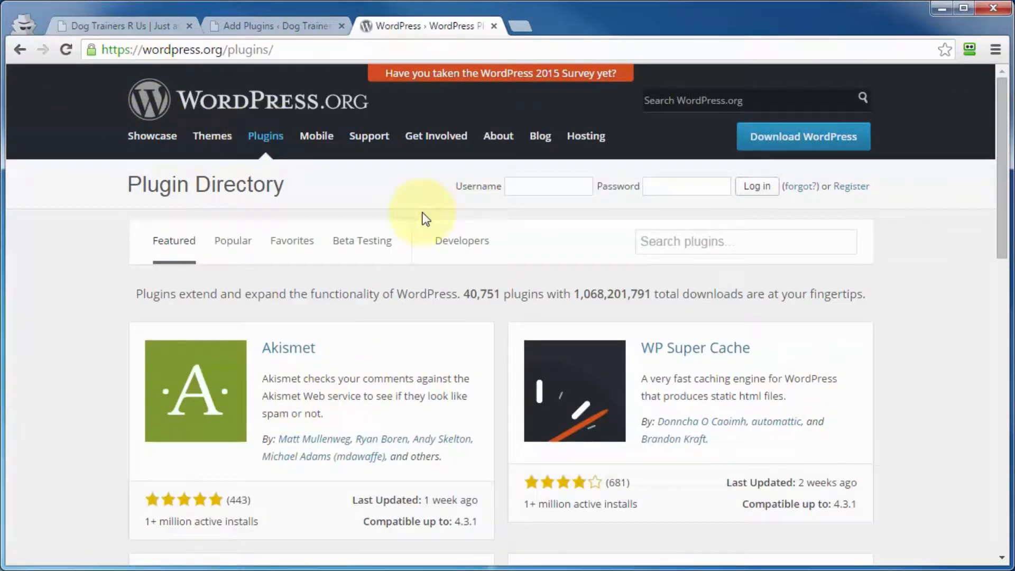
click(243, 25)
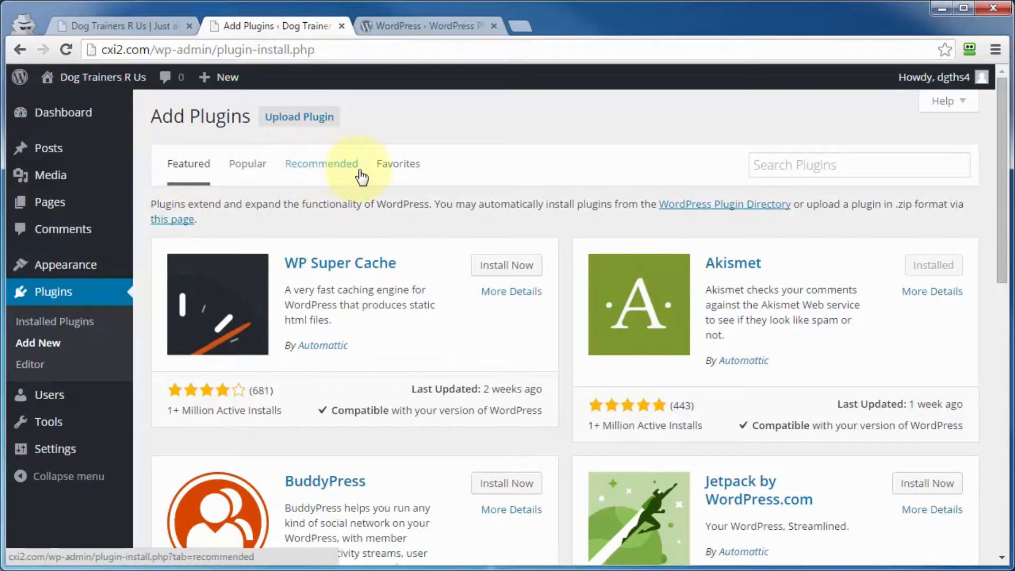
click(394, 173)
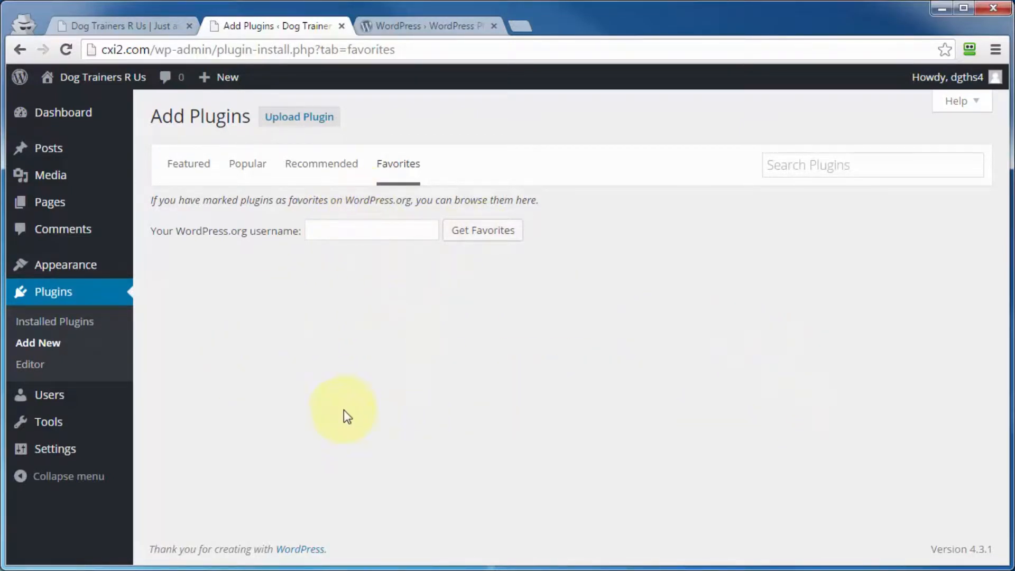
click(180, 168)
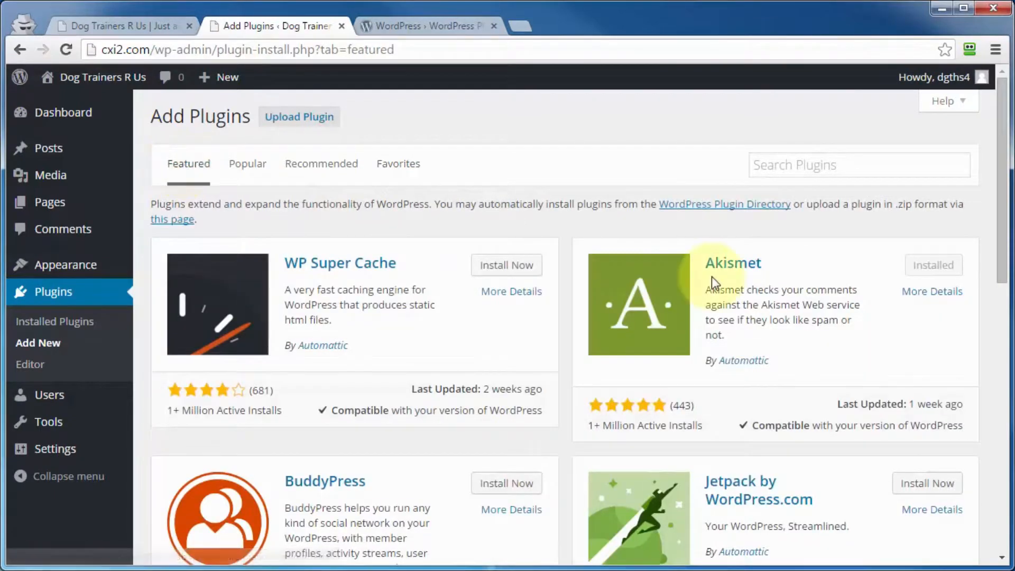
View Akismet's plugin details from the featured listing, and close them
click(727, 264)
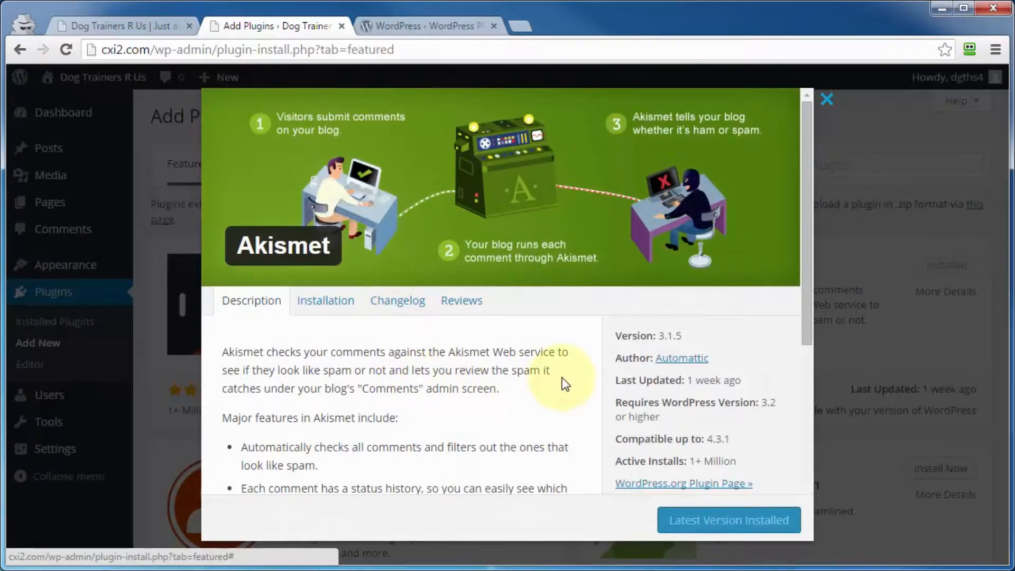
scroll(564, 383, down, 6)
scroll(563, 378, up, 6)
key(Escape)
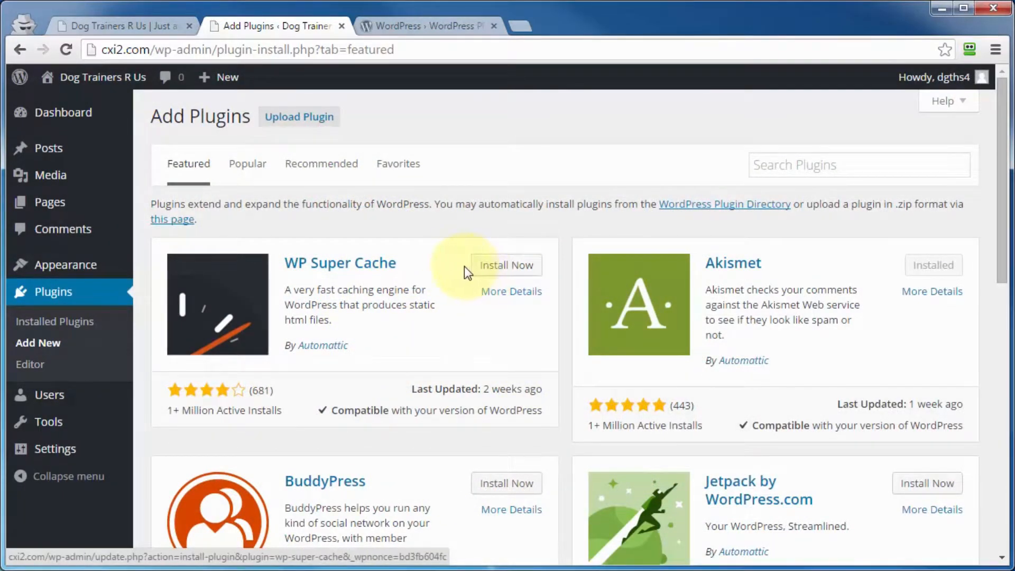
Revisit the WordPress.org directory, view the site's .zip plugin upload page, and return to the featured plugin listing
click(423, 25)
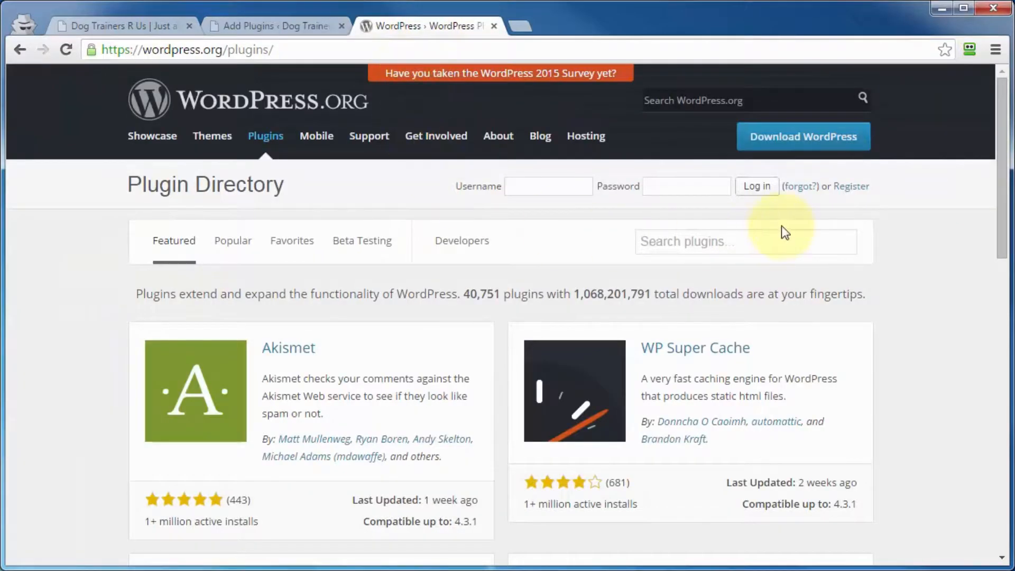
click(297, 33)
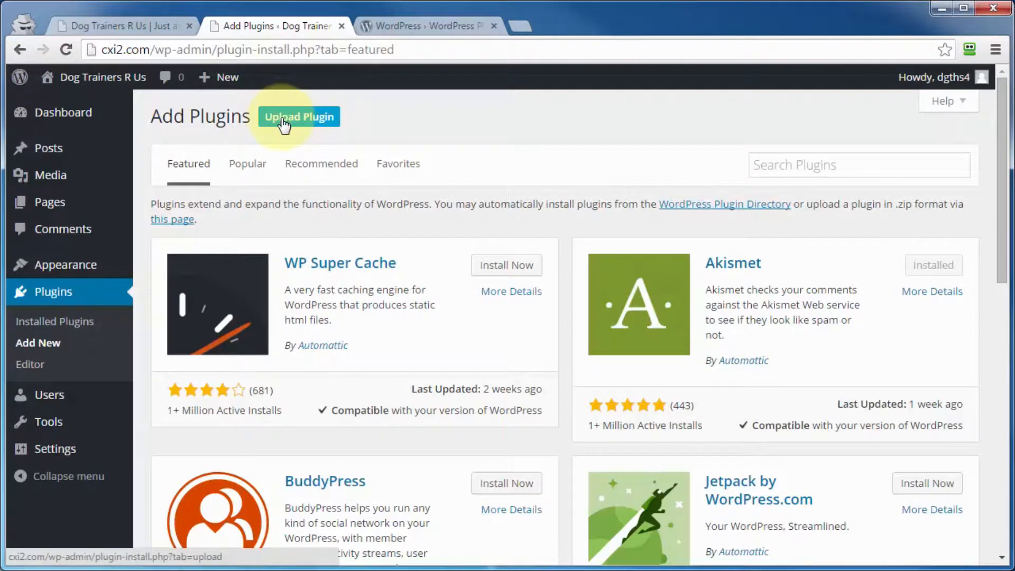
click(296, 125)
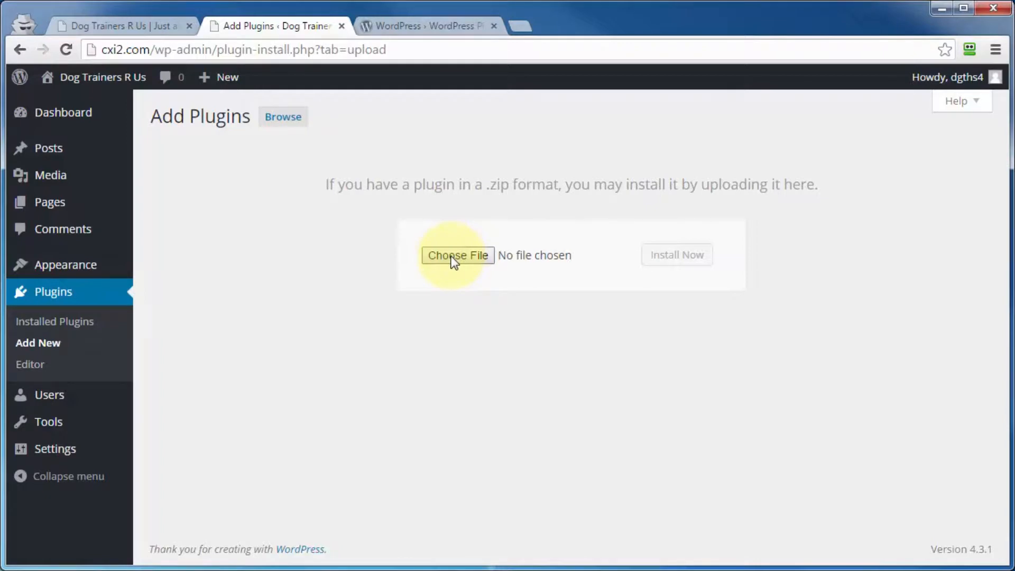
click(414, 27)
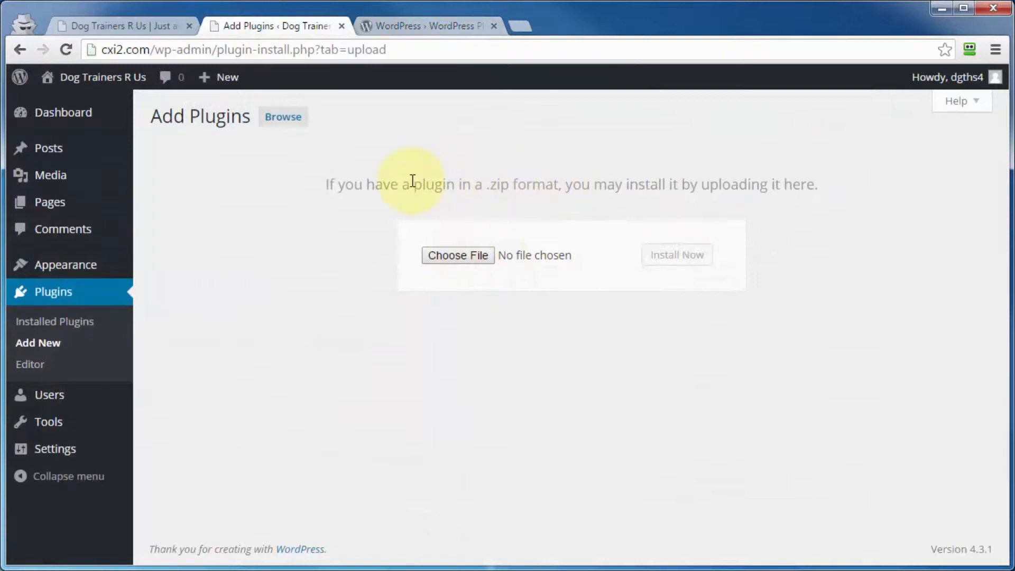
click(17, 49)
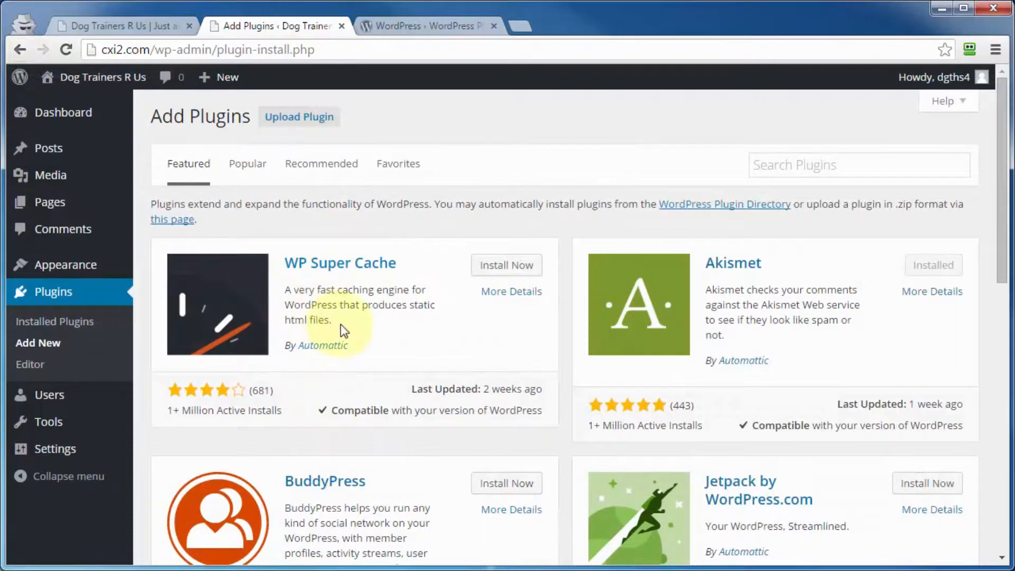
Install the featured WP Super Cache plugin on the site and activate it
click(514, 271)
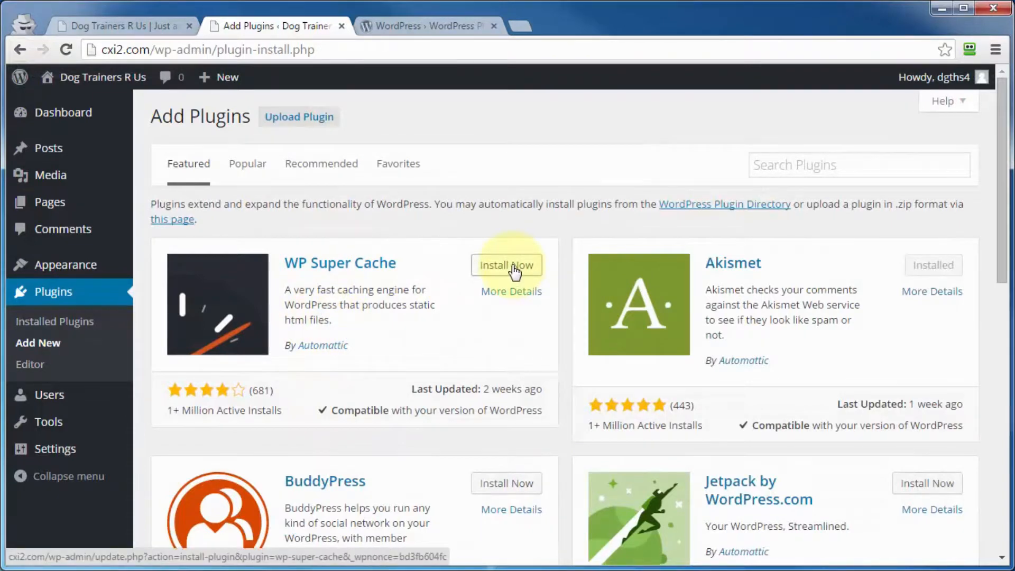
click(175, 251)
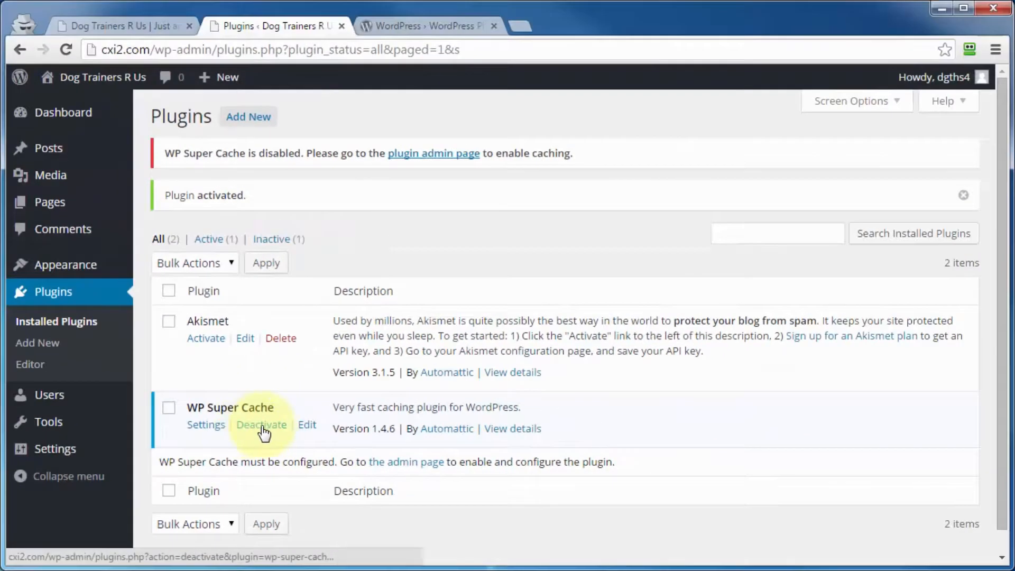
Deactivate the WP Super Cache plugin
click(290, 409)
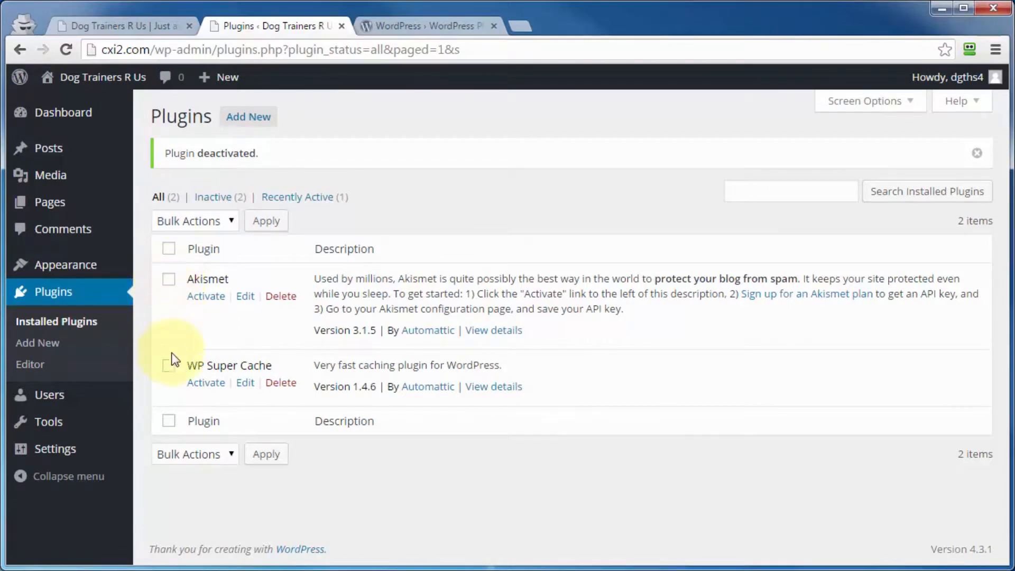
click(169, 280)
click(168, 366)
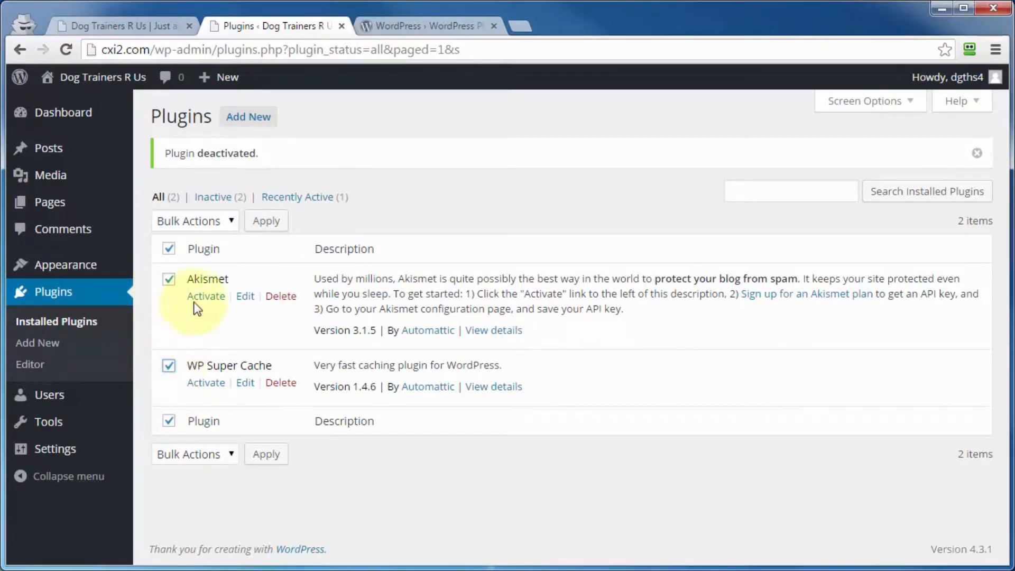
click(229, 220)
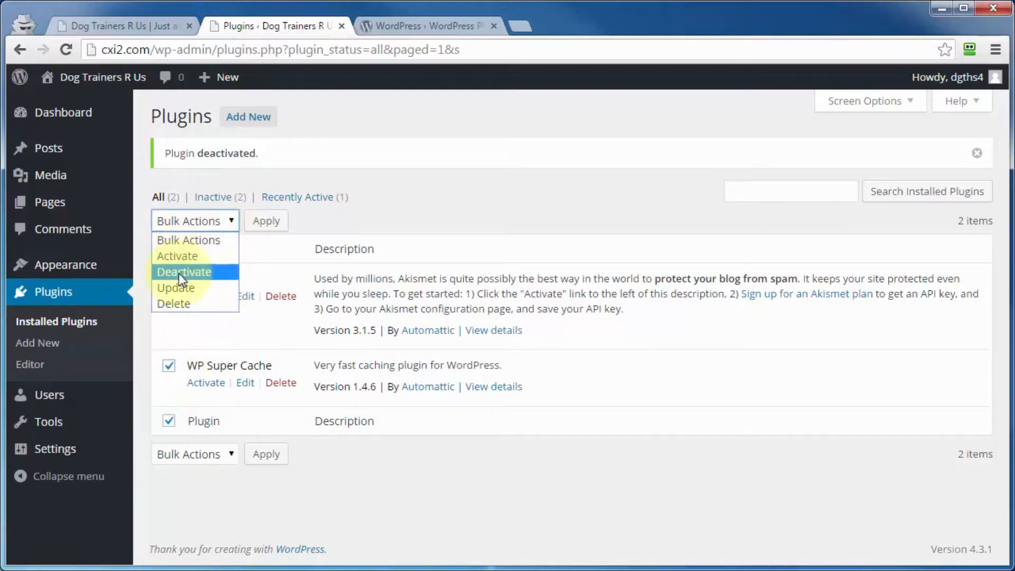
click(173, 303)
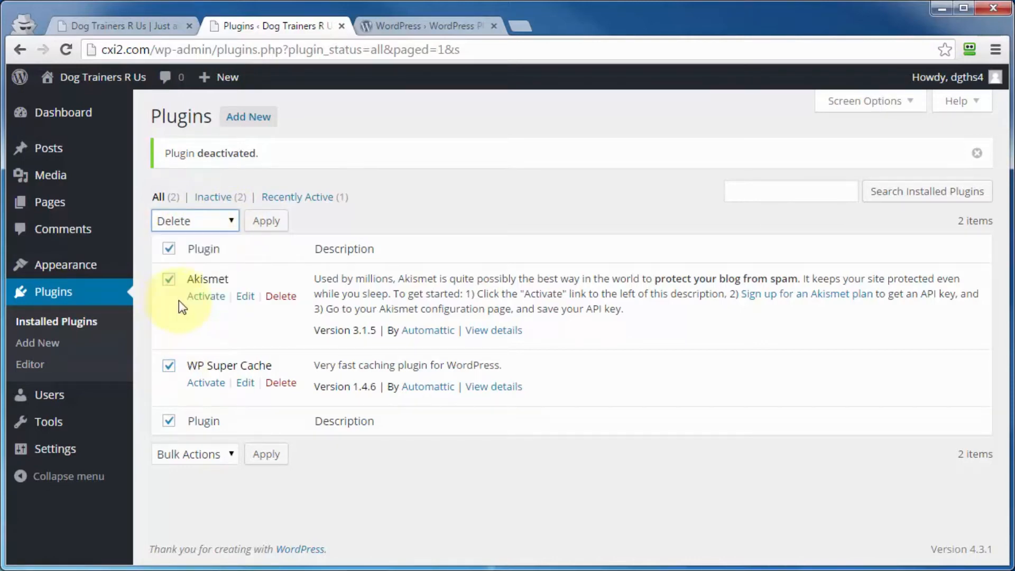
click(266, 222)
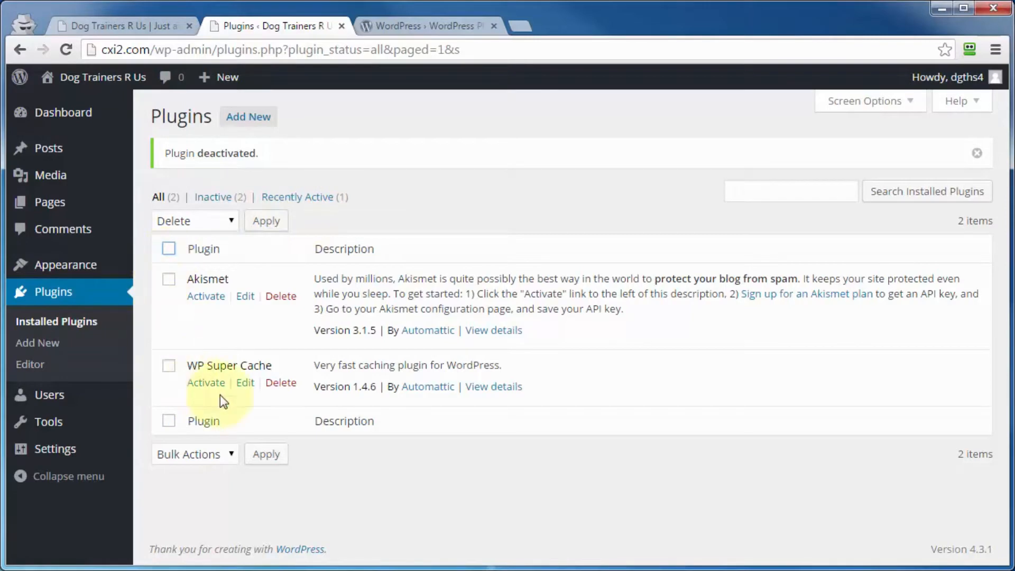
Delete the WP Super Cache plugin together with its files and data
click(281, 383)
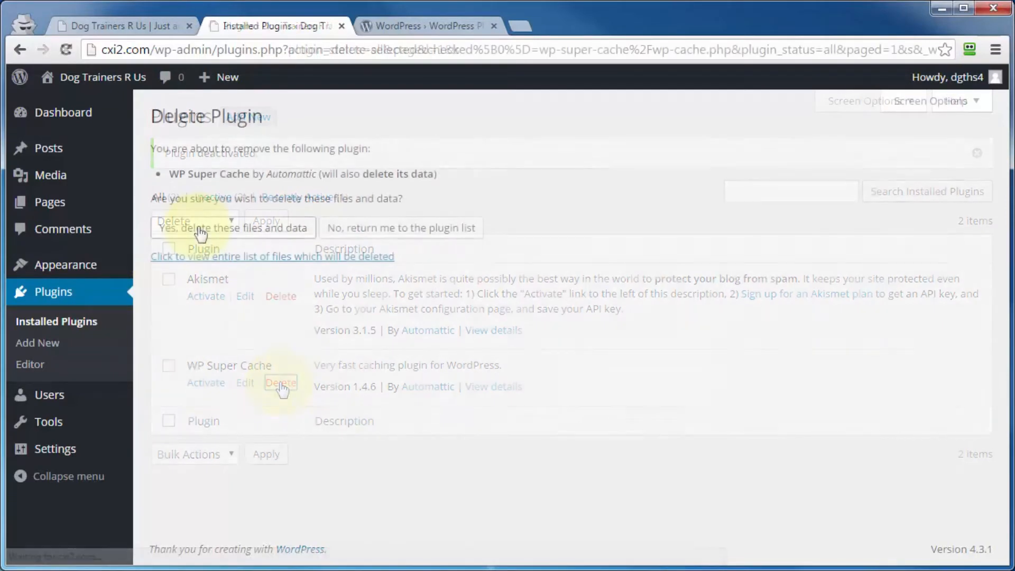
click(200, 233)
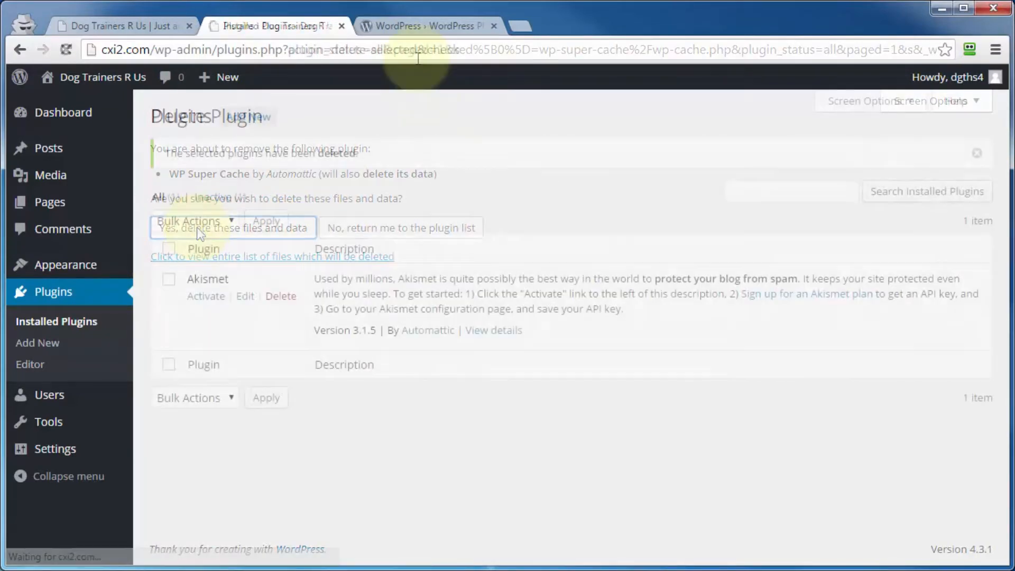
Download WP Super Cache 1.4.6 from the WordPress.org directory and extract the zip into its own wp-super-cache.1.4.6 folder
click(411, 27)
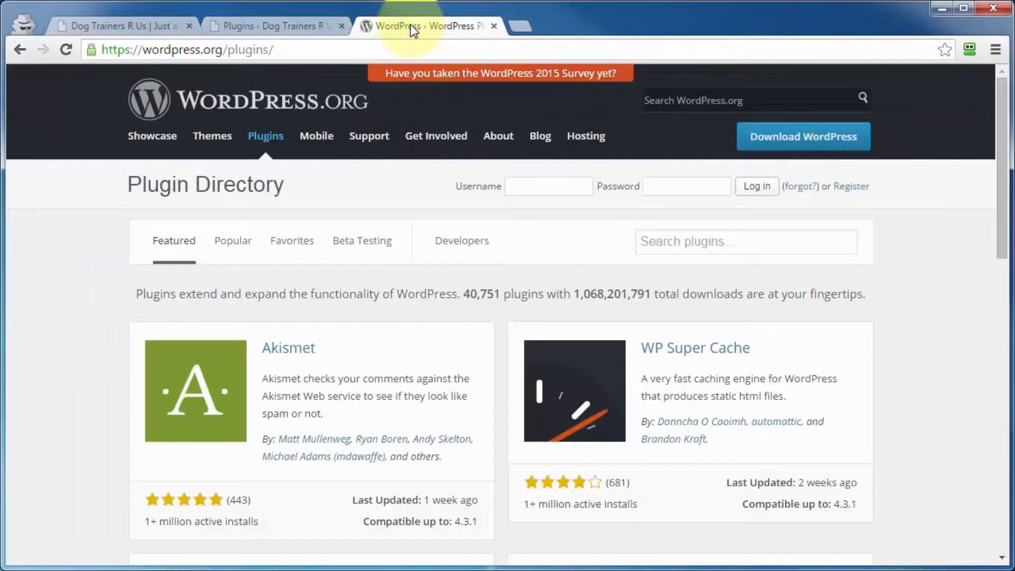
click(681, 358)
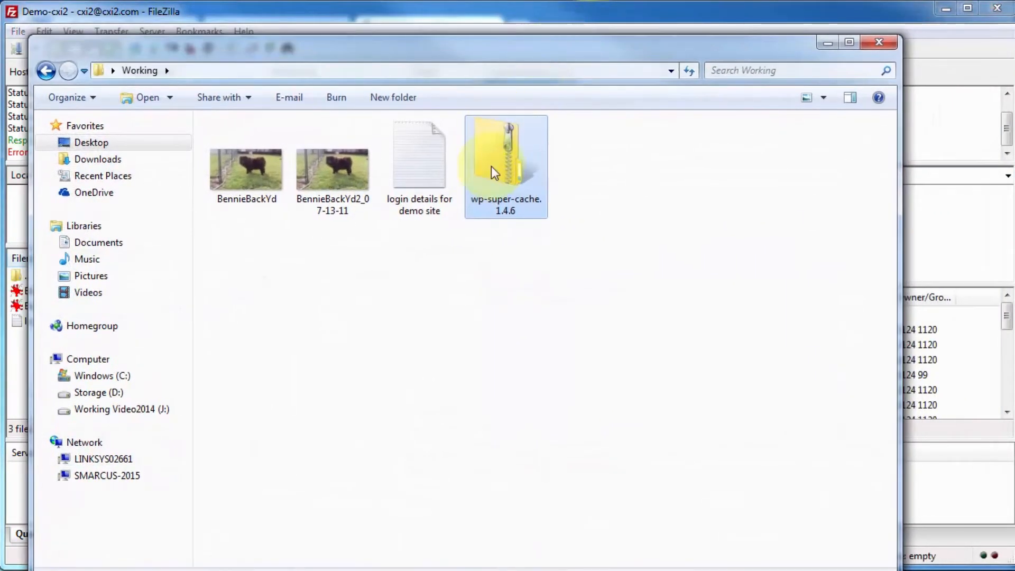
right_click(493, 167)
mouse_move(537, 286)
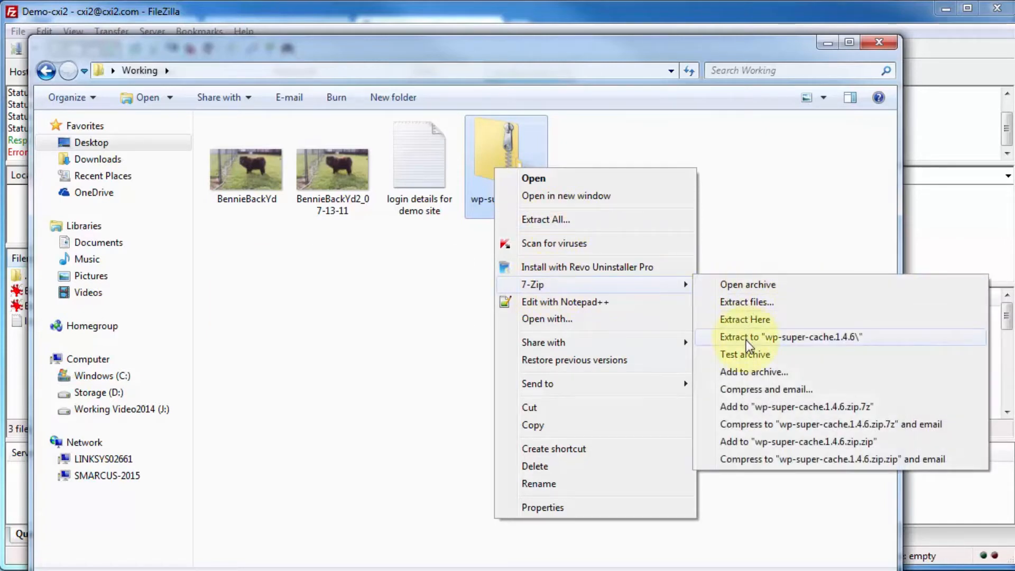
click(744, 337)
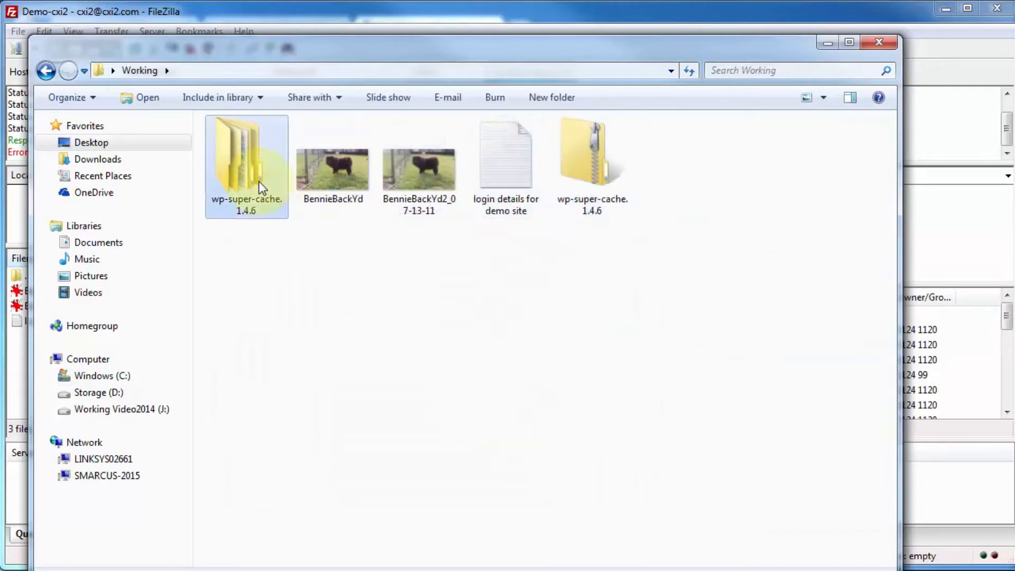
Look through the extracted wp-super-cache.1.4.6 folder and its wp-super-cache subfolder to examine the plugin files
double_click(259, 185)
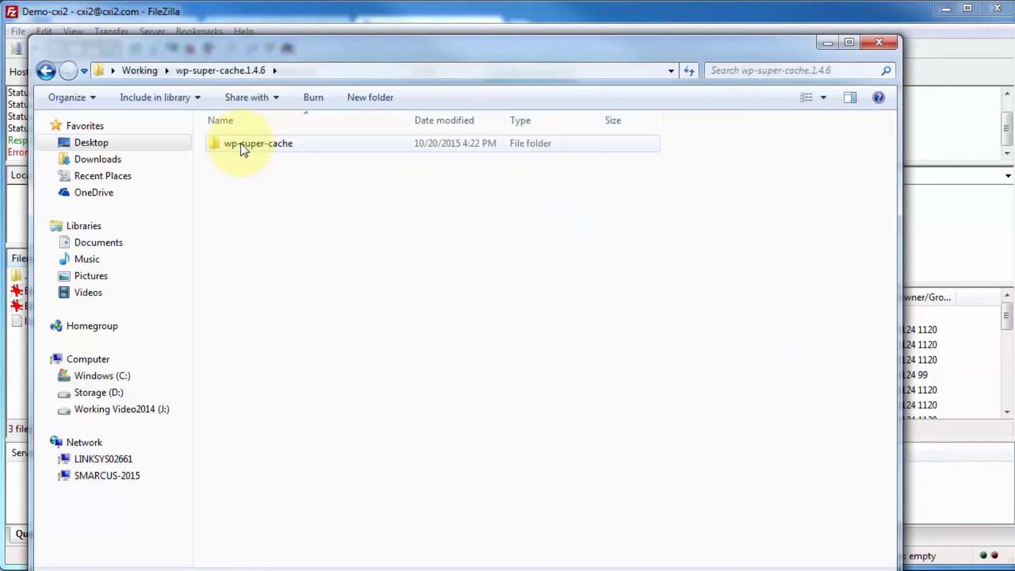
double_click(240, 144)
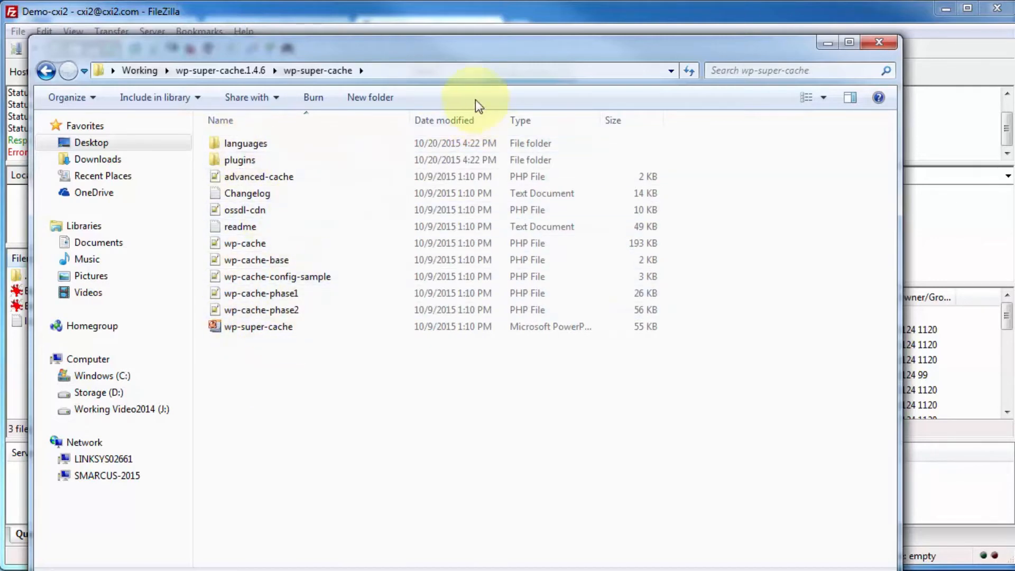
click(252, 70)
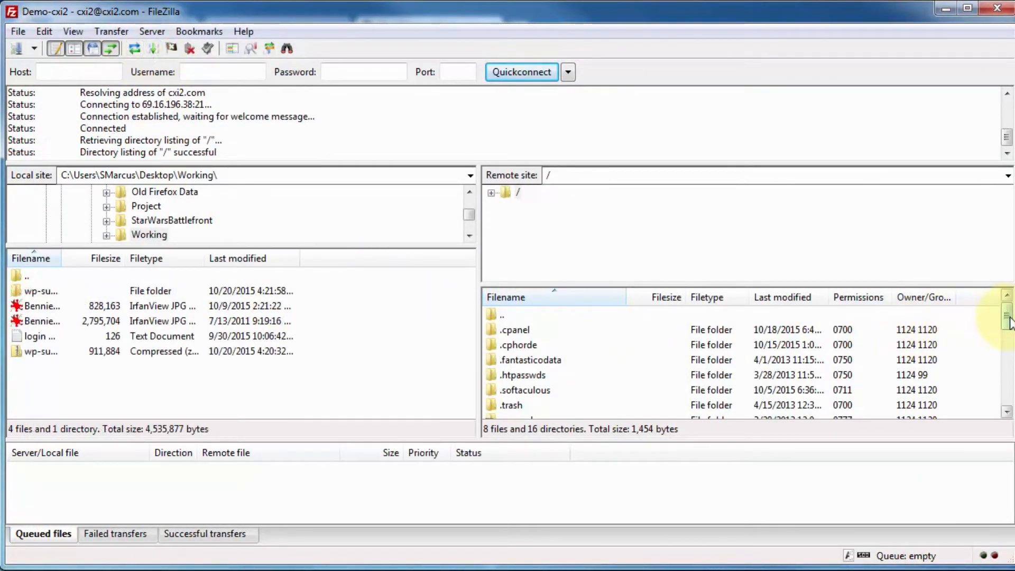
Switch to FileZilla and open the /public_html/wp-content/plugins folder on the remote site
drag(1006, 317, 1005, 356)
click(511, 361)
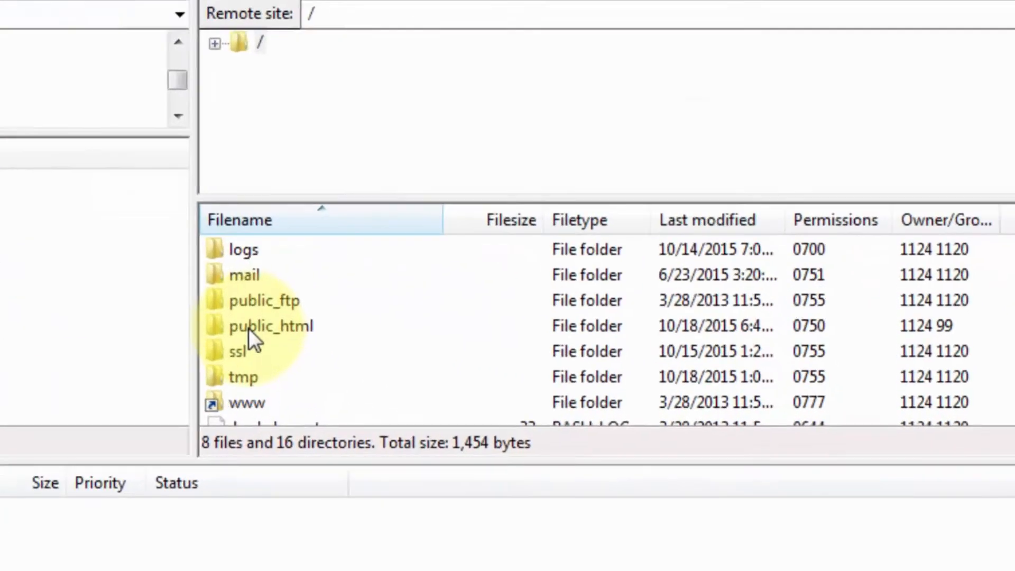
double_click(116, 311)
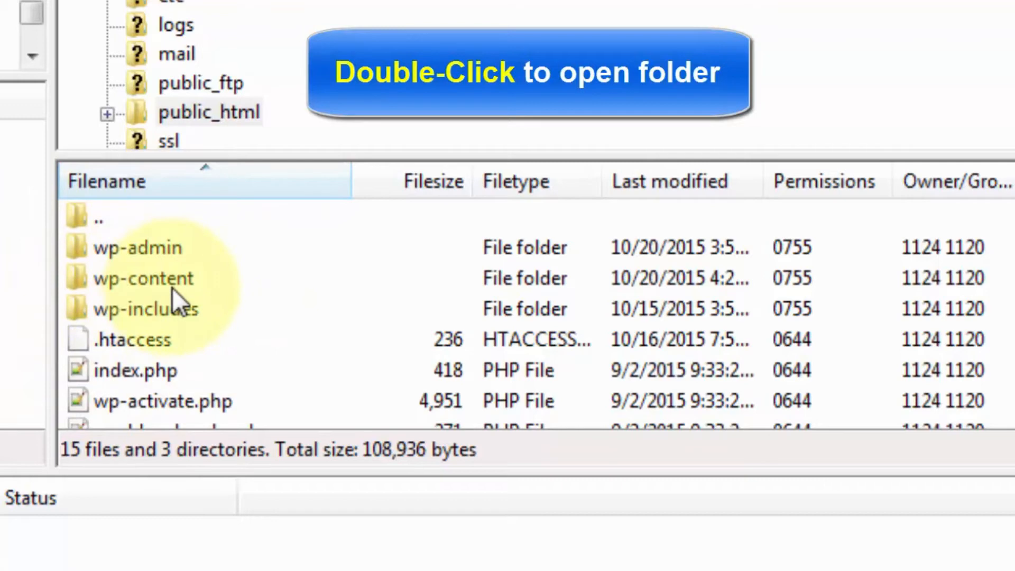
double_click(94, 286)
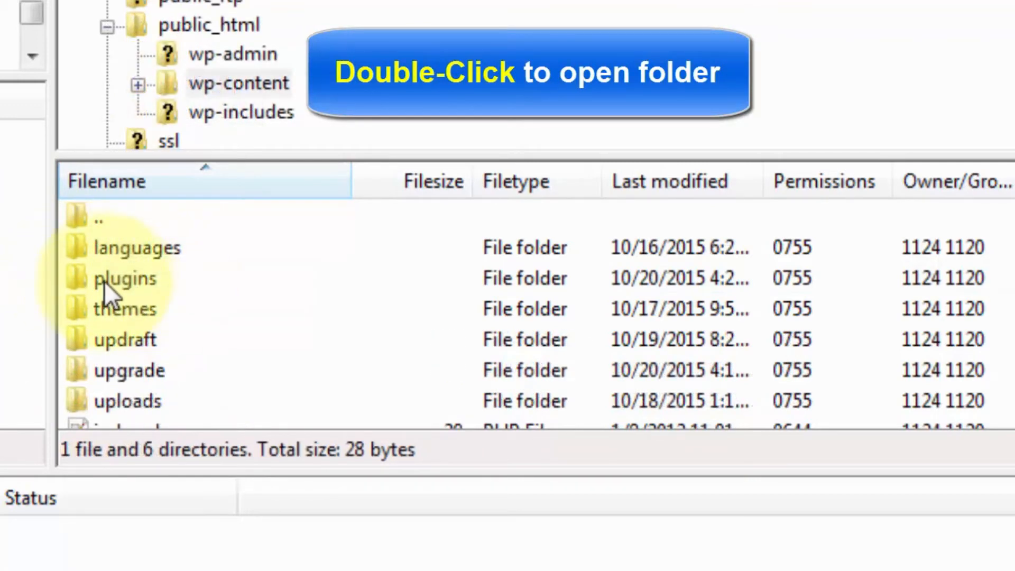
double_click(99, 278)
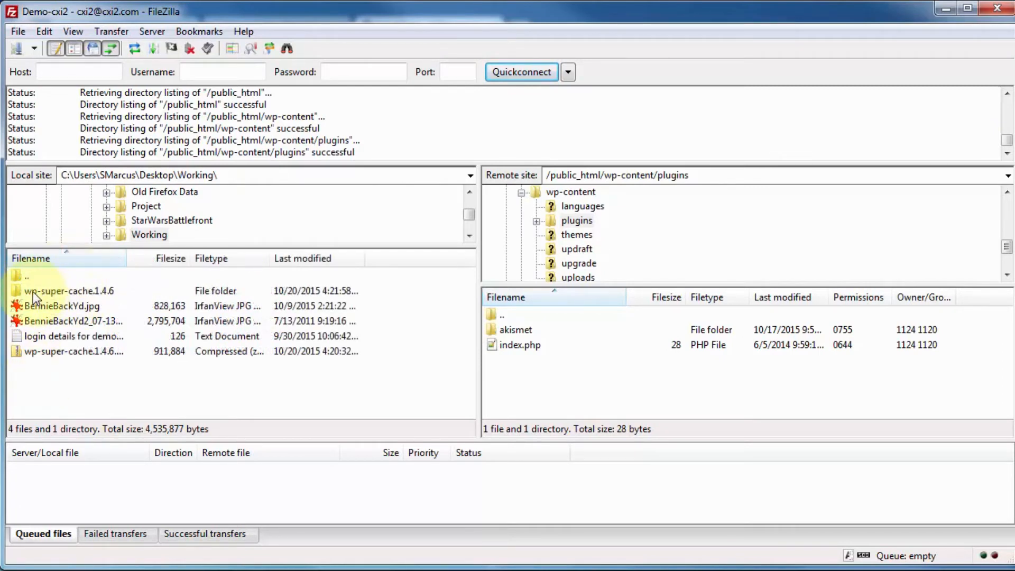
Upload the wp-super-cache folder from the local wp-super-cache.1.4.6 folder to the remote plugins folder
double_click(32, 291)
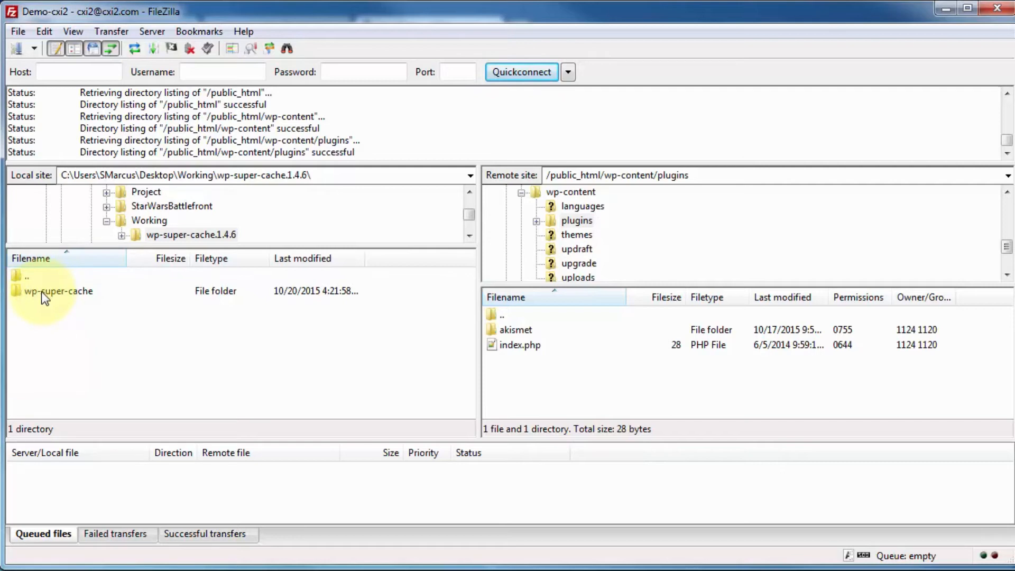
double_click(42, 290)
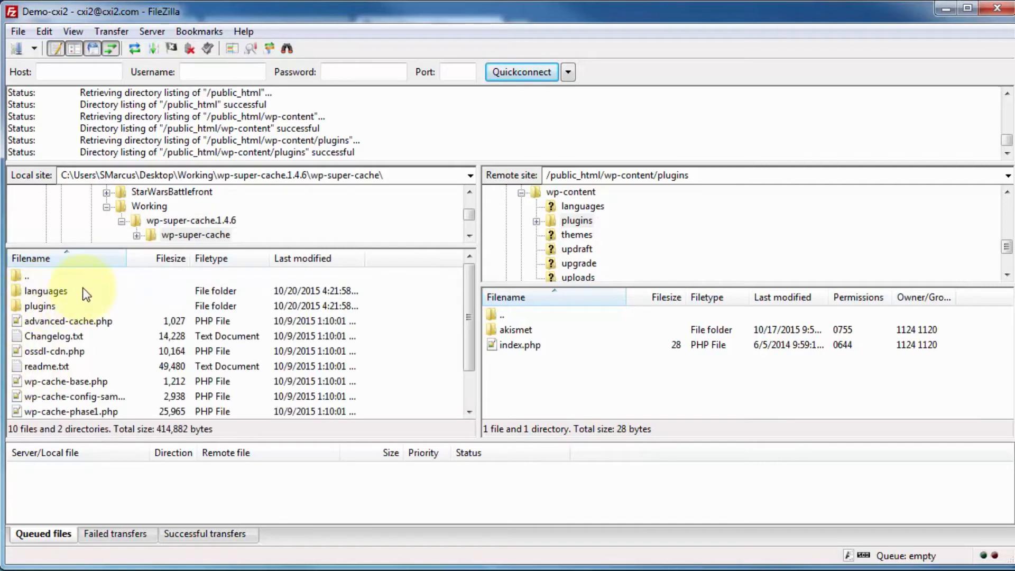
click(154, 221)
drag(74, 289, 576, 371)
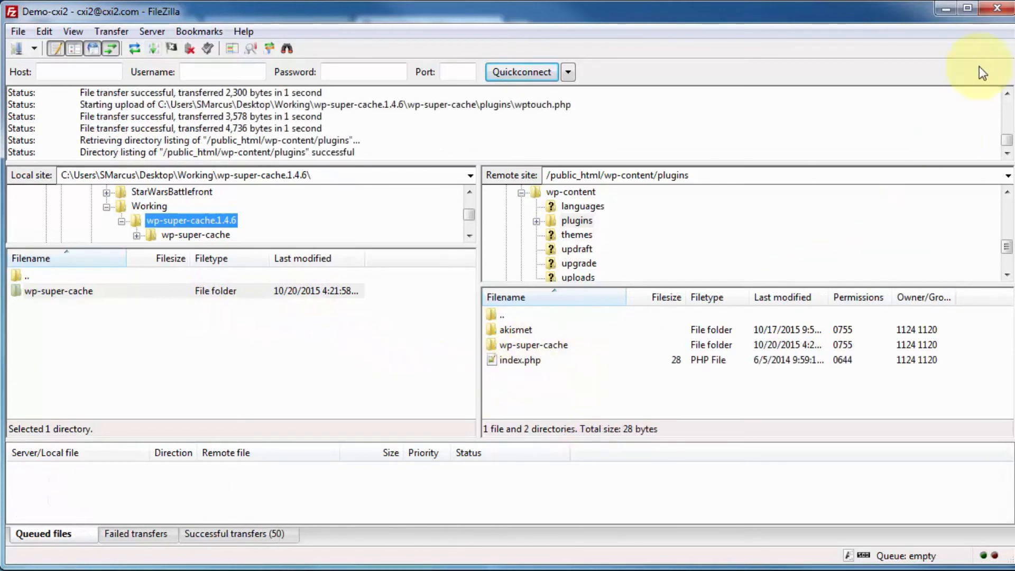
Switch to the browser, activate WP Super Cache from the refreshed installed plugin list, and return to its WordPress.org page
click(944, 14)
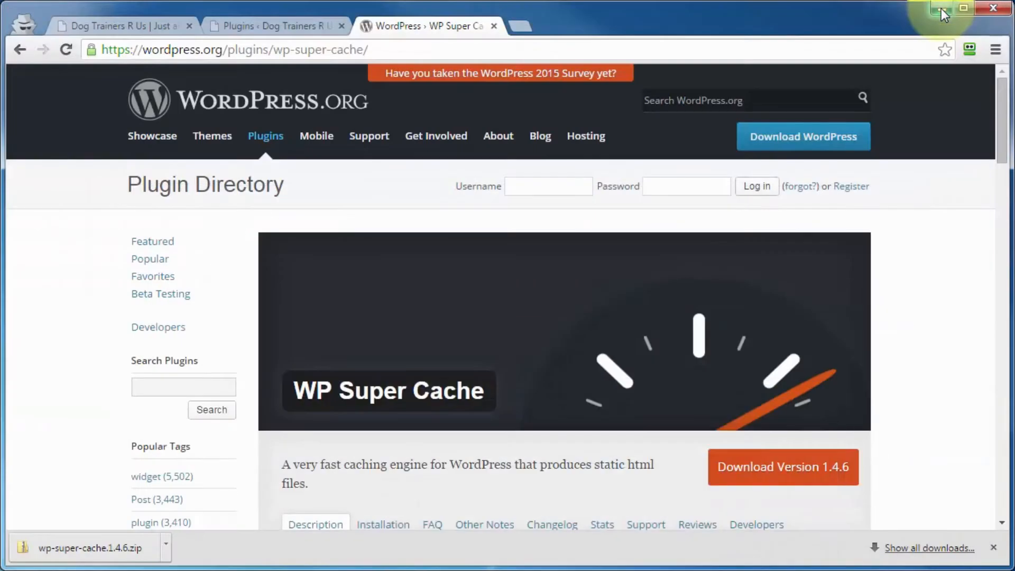
click(241, 24)
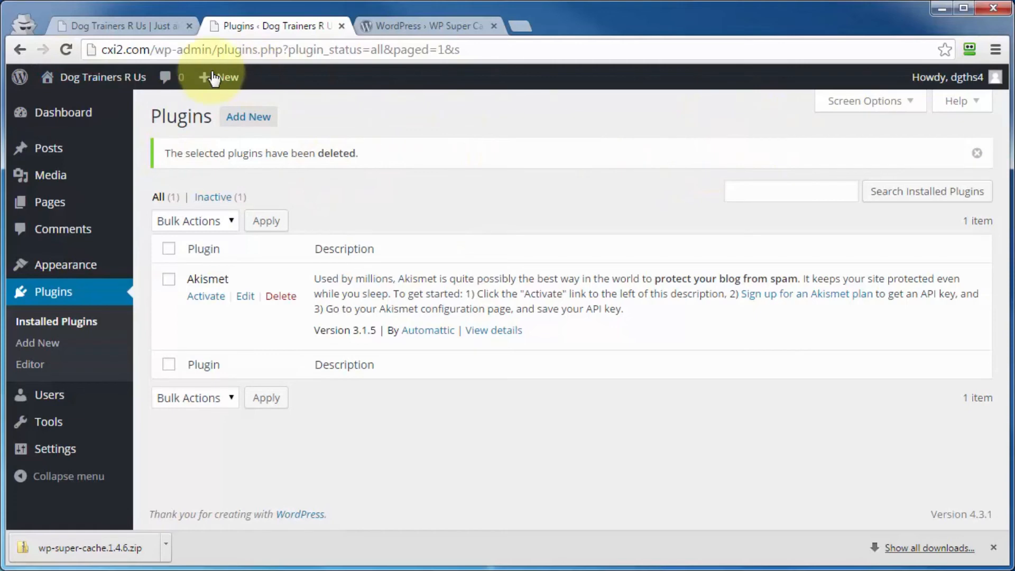
key(F5)
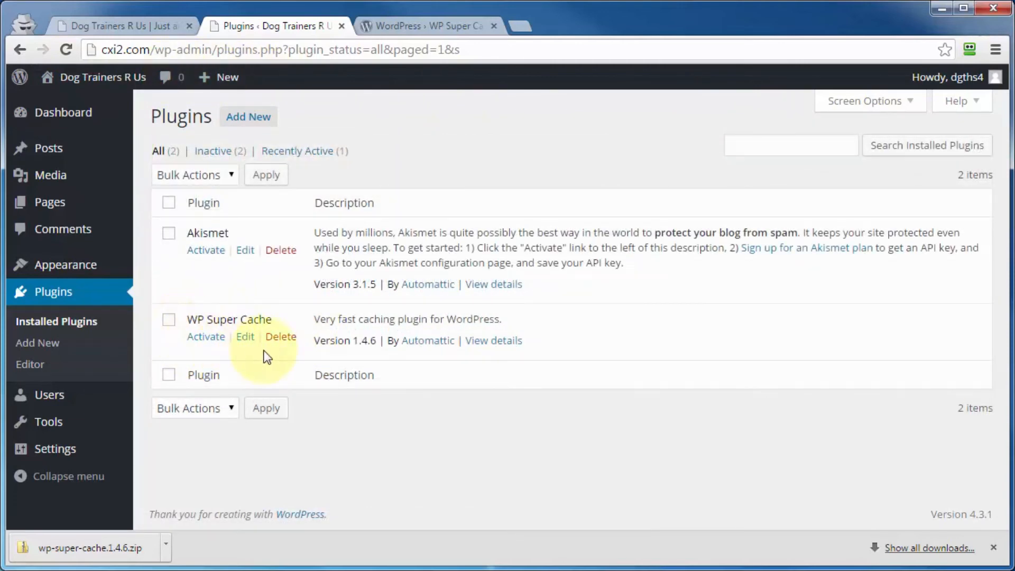
click(203, 338)
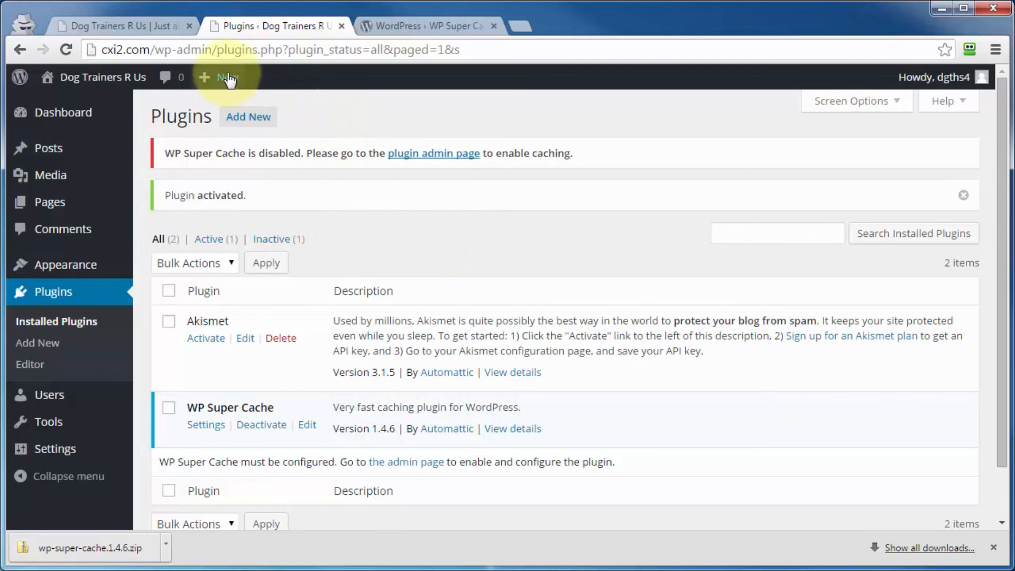
click(423, 29)
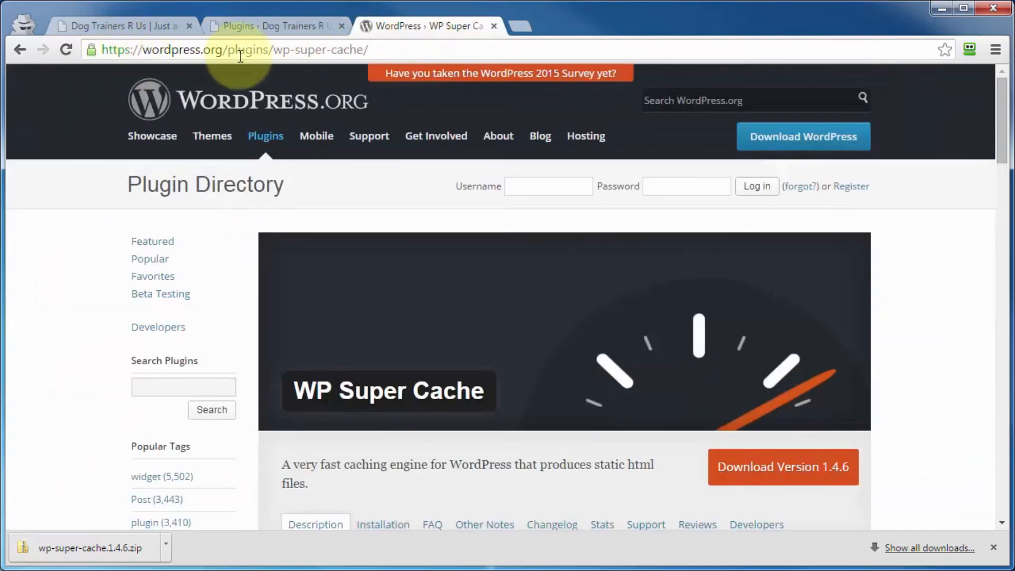